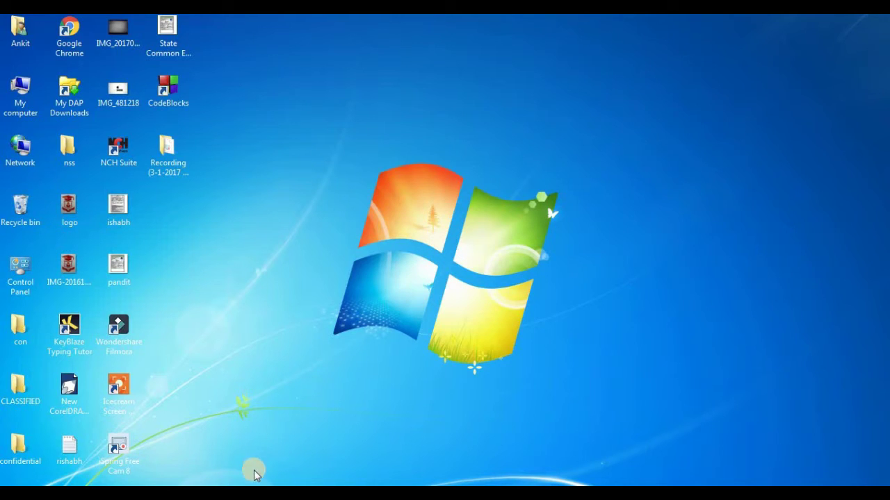
Switch to Chrome, search Google for codeblocks and open the official Code::Blocks website
left_click(278, 486)
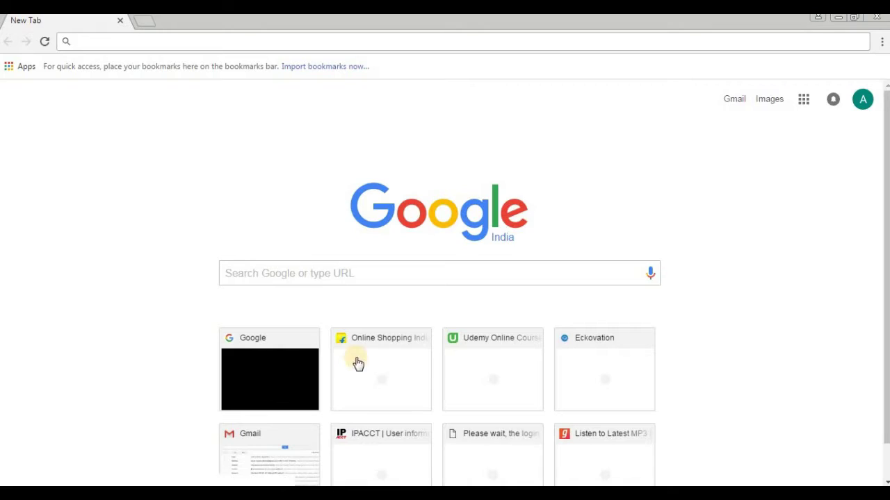
left_click(379, 275)
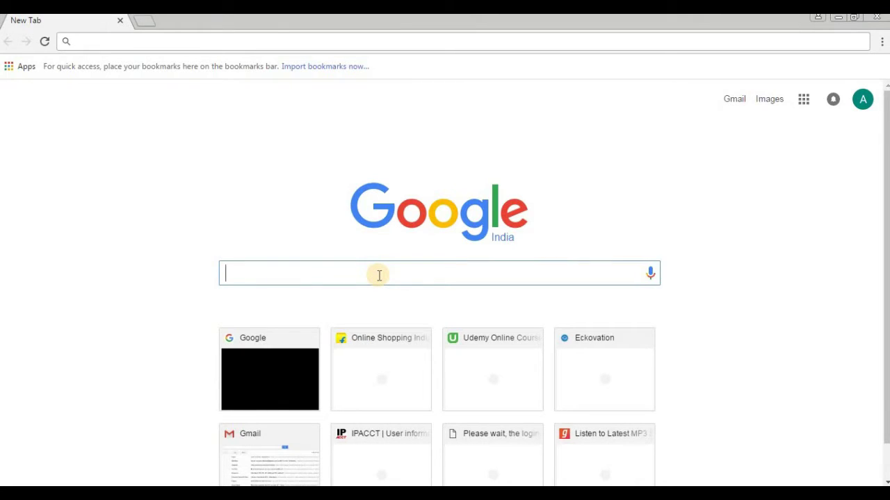
type("codeb")
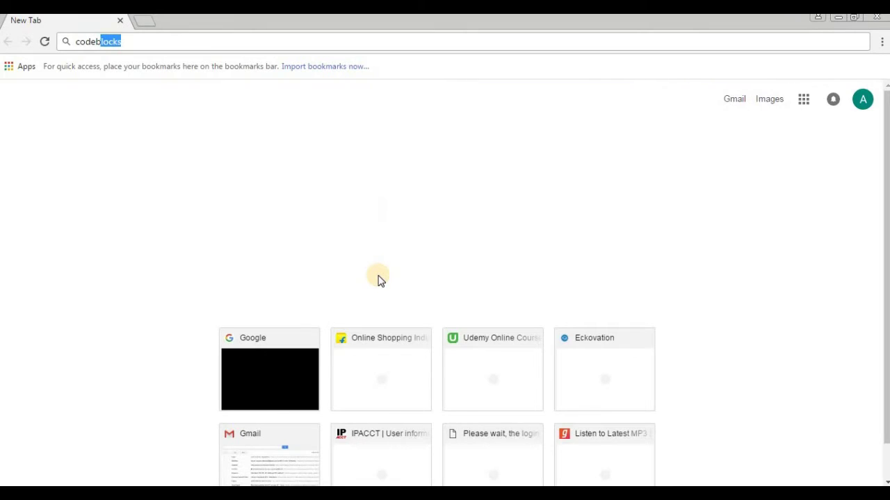
key("Return")
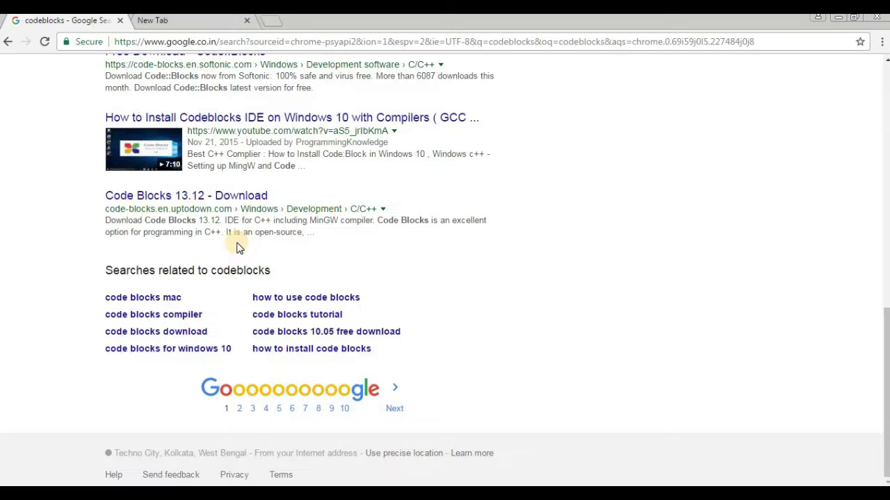
scroll(236, 248, "up", 15)
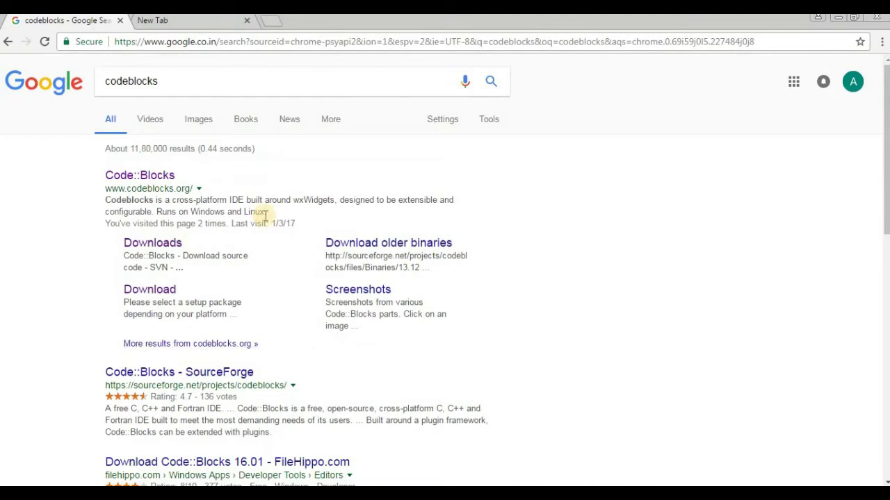
left_click(155, 176)
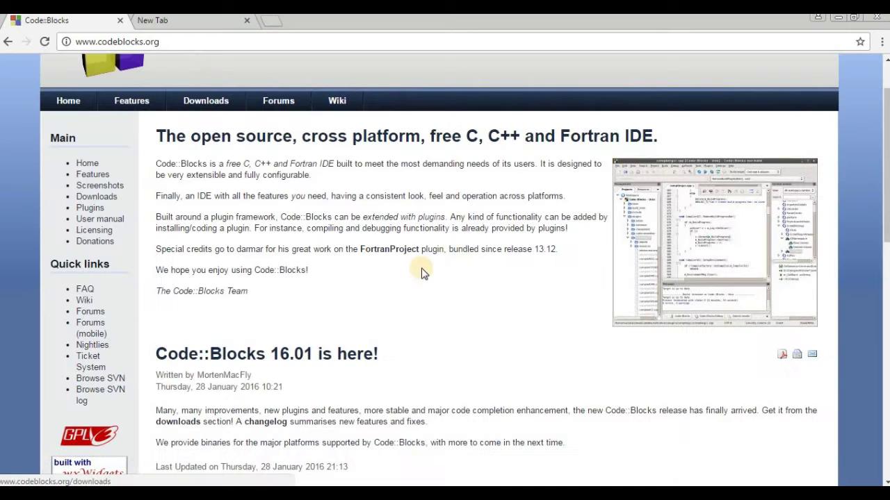
Go to the Code::Blocks Downloads page and open the binary release download page
scroll(417, 270, "up", 1)
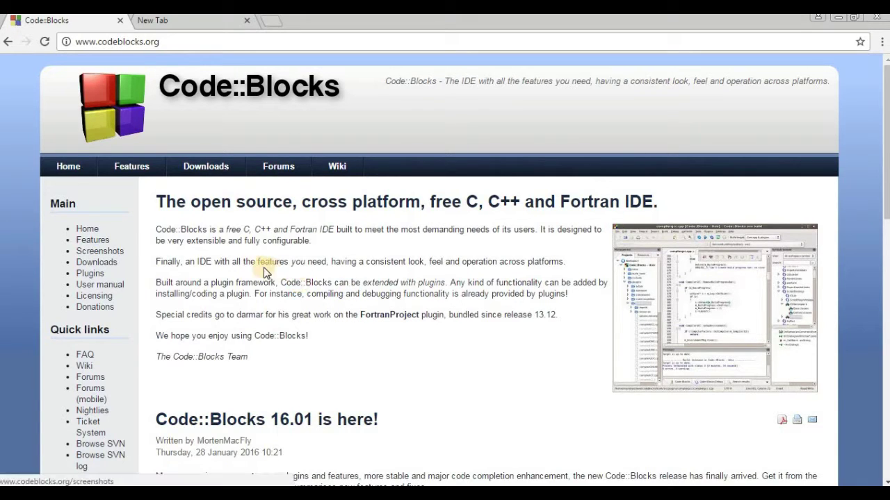
scroll(206, 383, "down", 6)
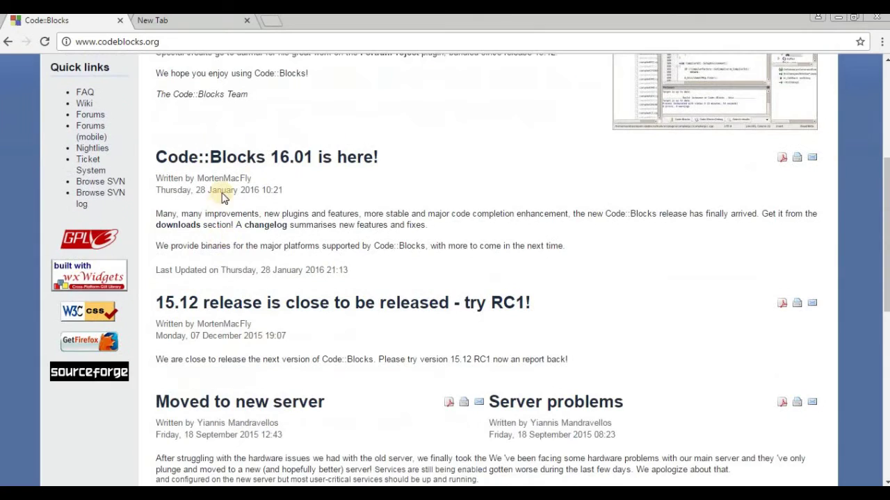
scroll(351, 228, "up", 4)
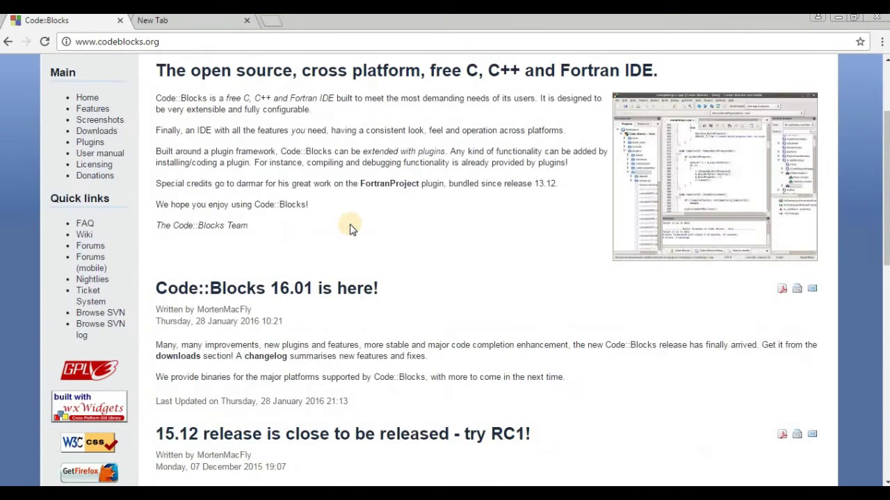
scroll(278, 358, "up", 1)
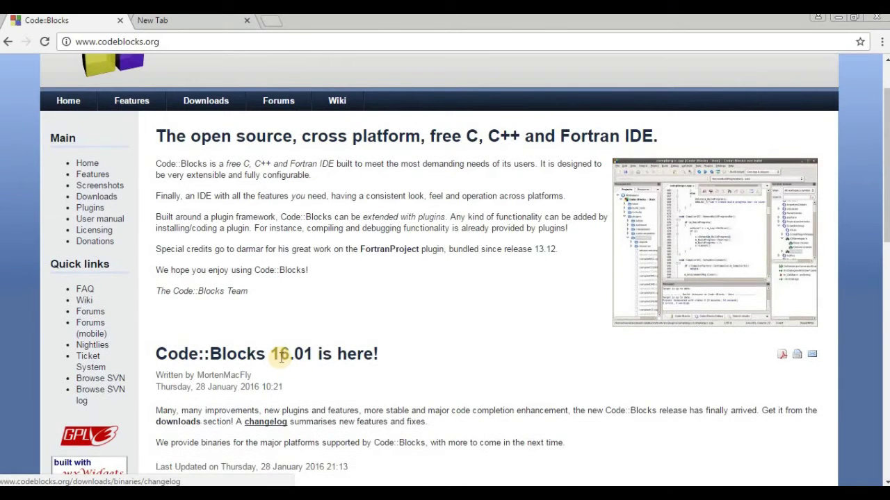
scroll(282, 358, "up", 1)
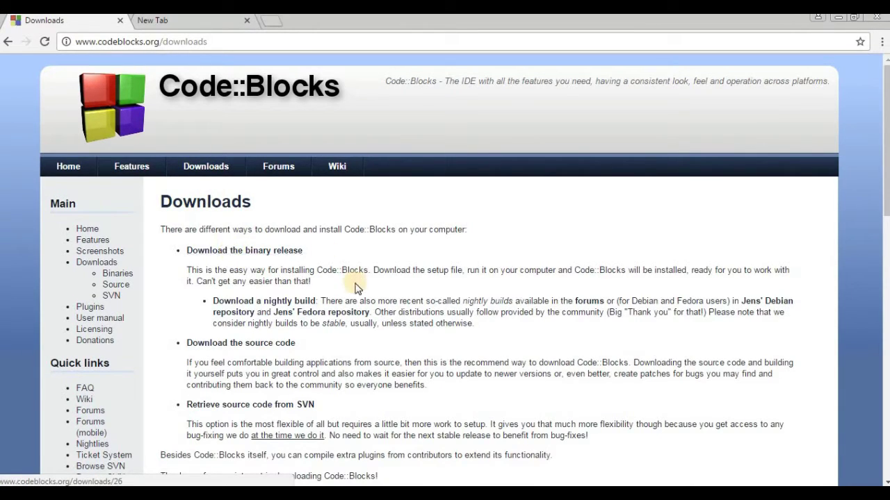
scroll(281, 240, "down", 2)
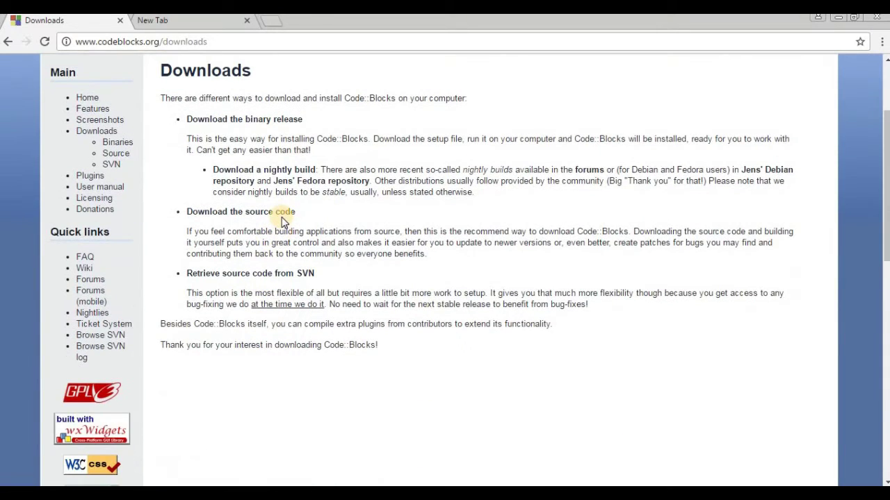
scroll(281, 221, "up", 1)
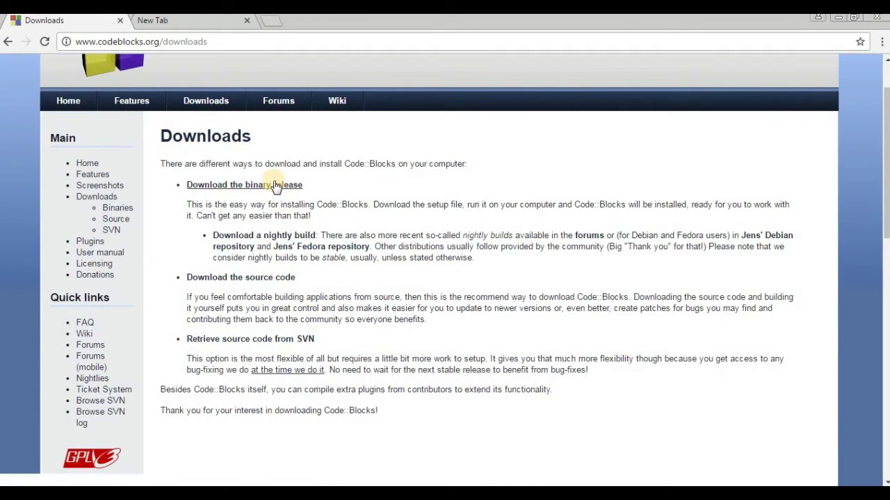
left_click(274, 188)
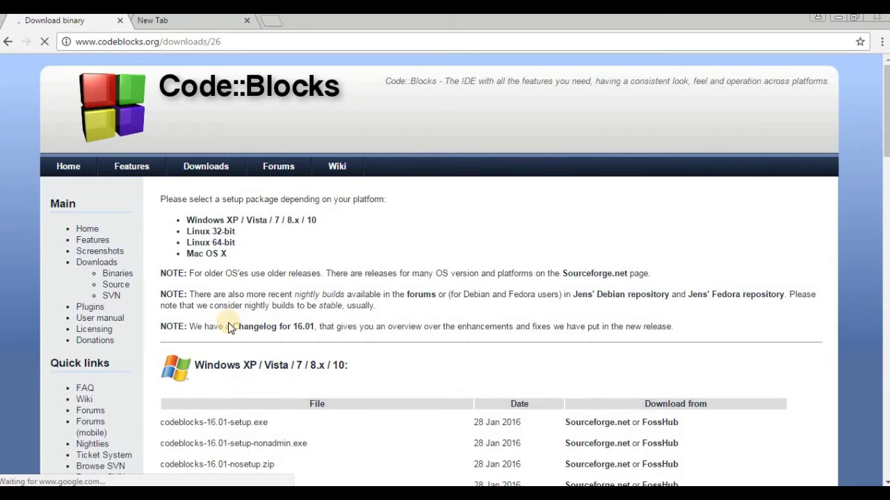
Examine the setup packages offered for Windows, Linux 32-bit and Linux 64-bit on the binary download page
scroll(228, 322, "down", 4)
scroll(228, 323, "down", 5)
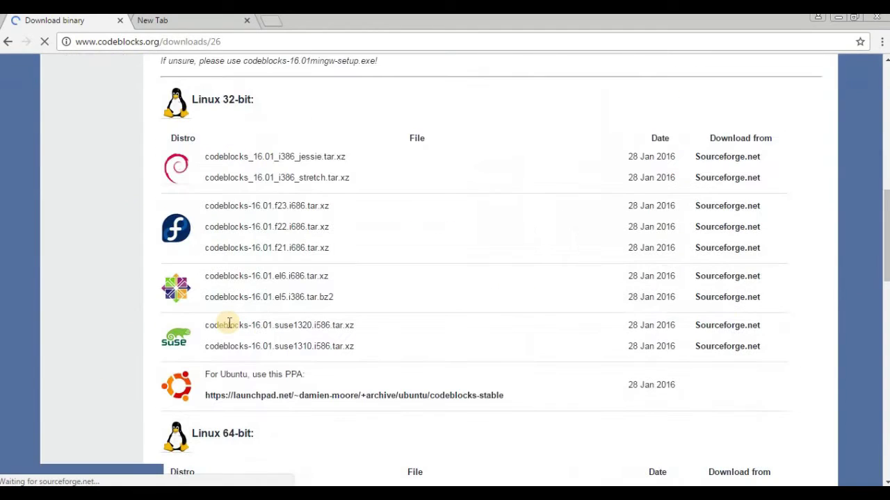
scroll(229, 324, "down", 4)
scroll(229, 323, "up", 5)
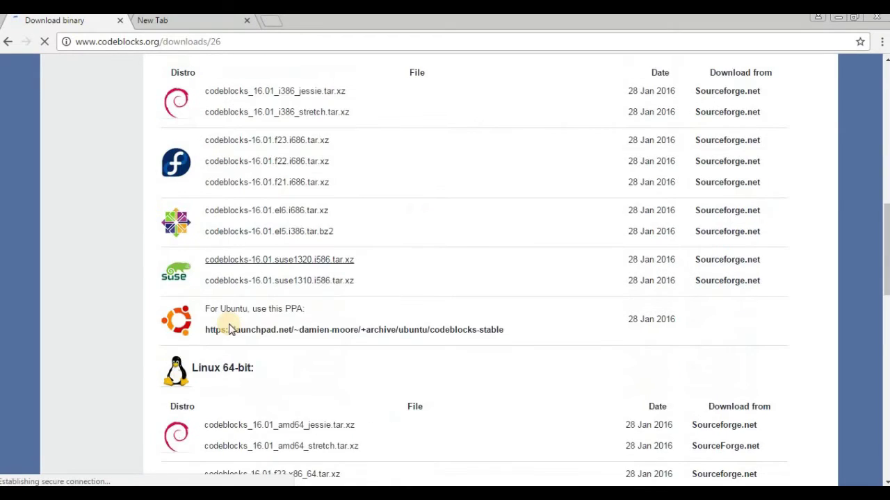
scroll(228, 323, "up", 6)
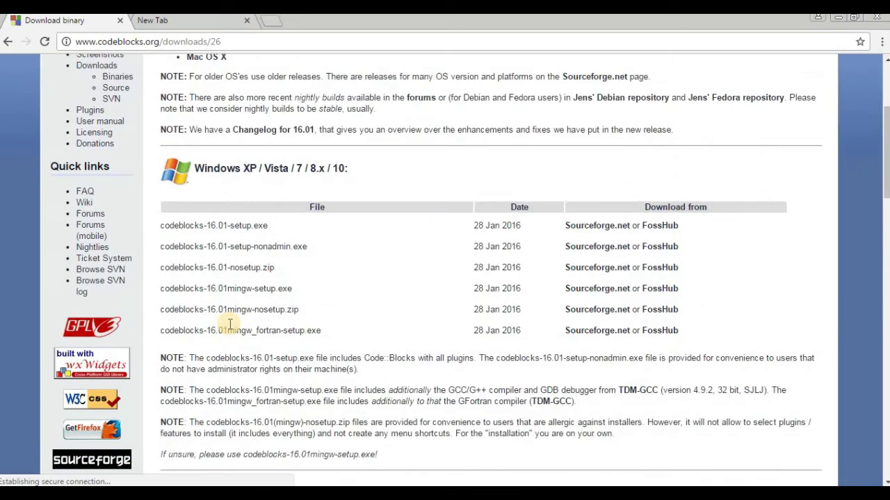
scroll(229, 324, "up", 3)
scroll(229, 324, "down", 4)
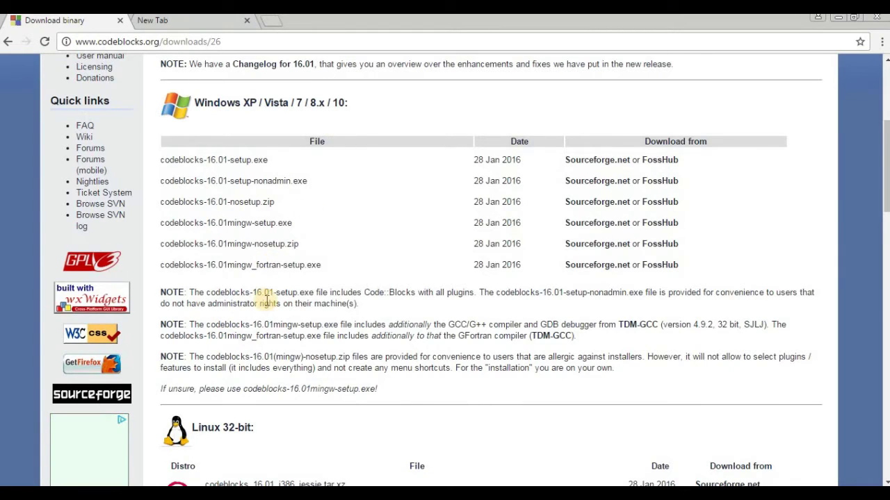
scroll(263, 285, "down", 5)
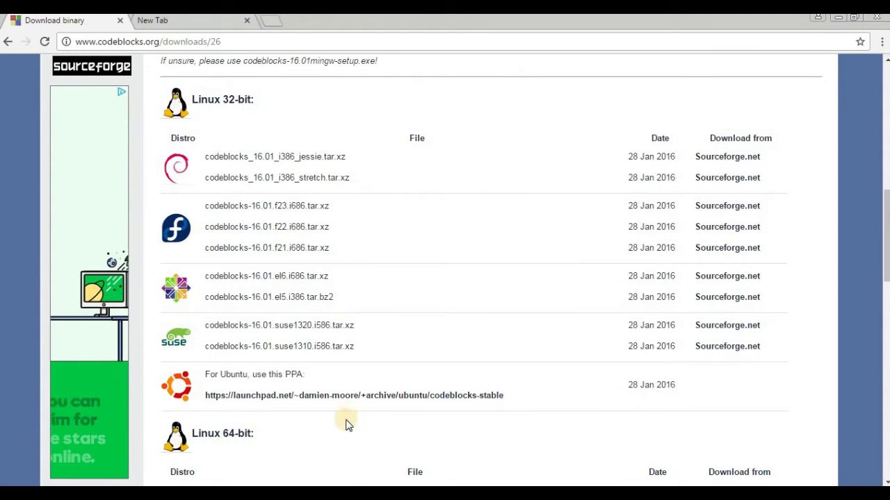
scroll(312, 297, "down", 1)
scroll(313, 300, "down", 1)
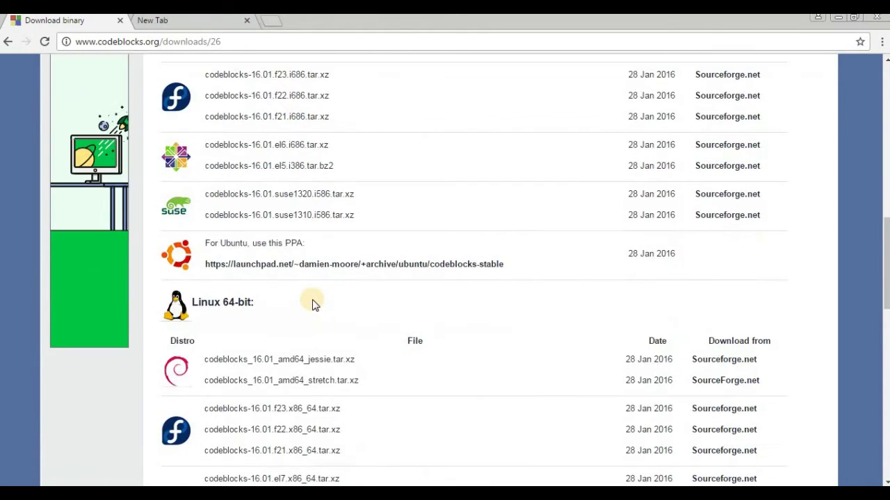
scroll(312, 299, "up", 12)
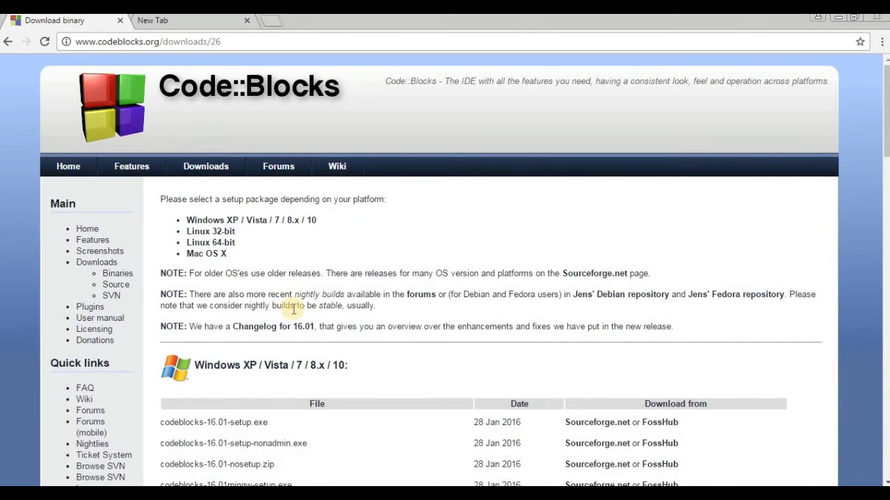
Download codeblocks-16.01mingw-setup.exe for Windows from Sourceforge.net
scroll(292, 306, "down", 3)
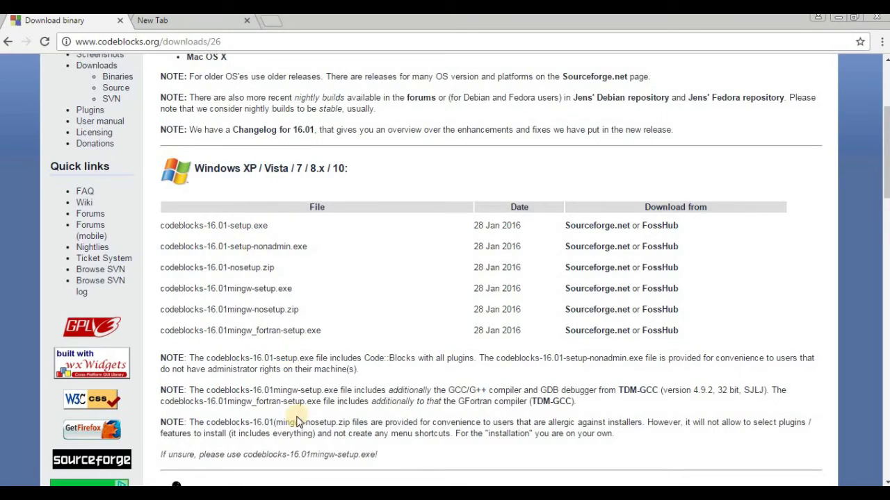
scroll(297, 421, "down", 1)
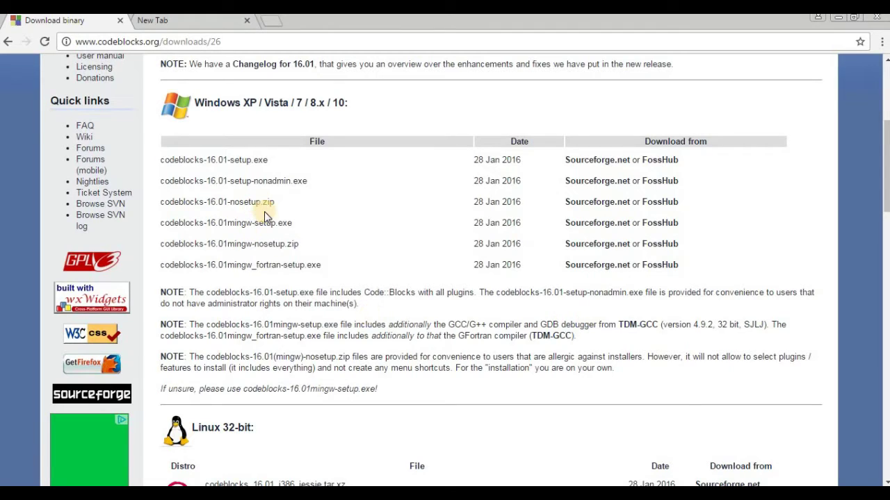
left_click(590, 224)
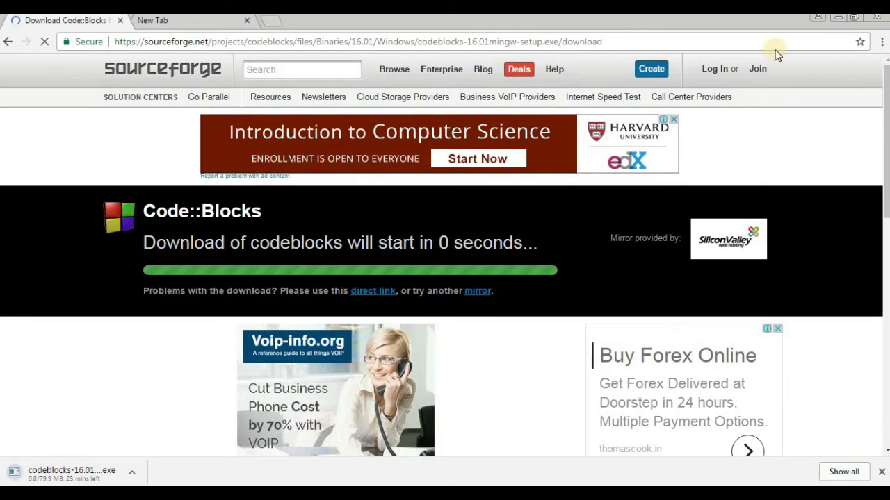
Open the browser's downloads list and pause the codeblocks-16.01mingw-setup (1).exe download
left_click(882, 42)
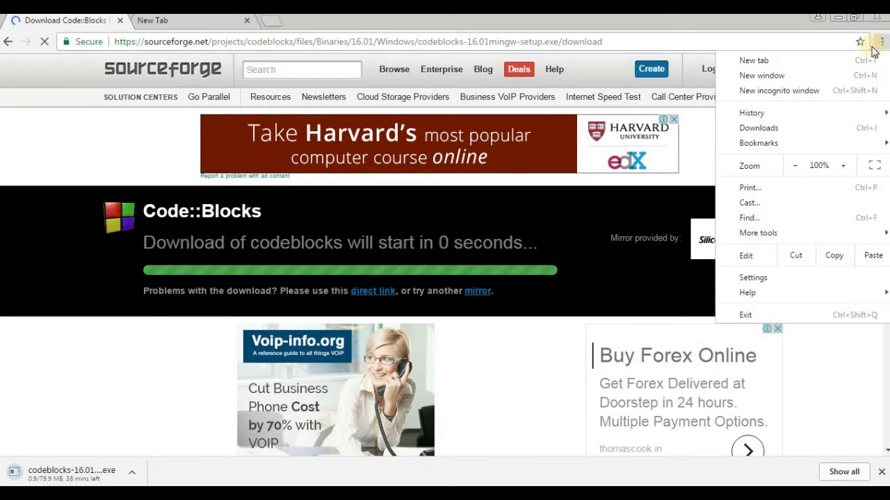
left_click(783, 130)
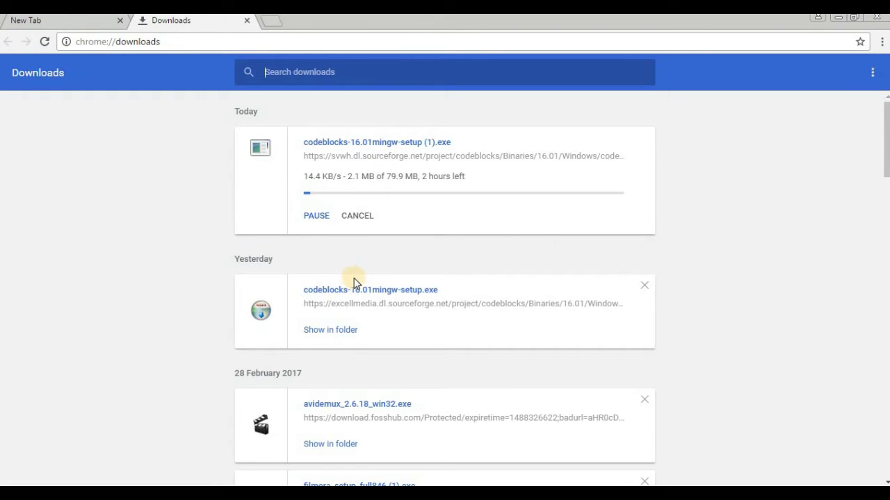
left_click(315, 218)
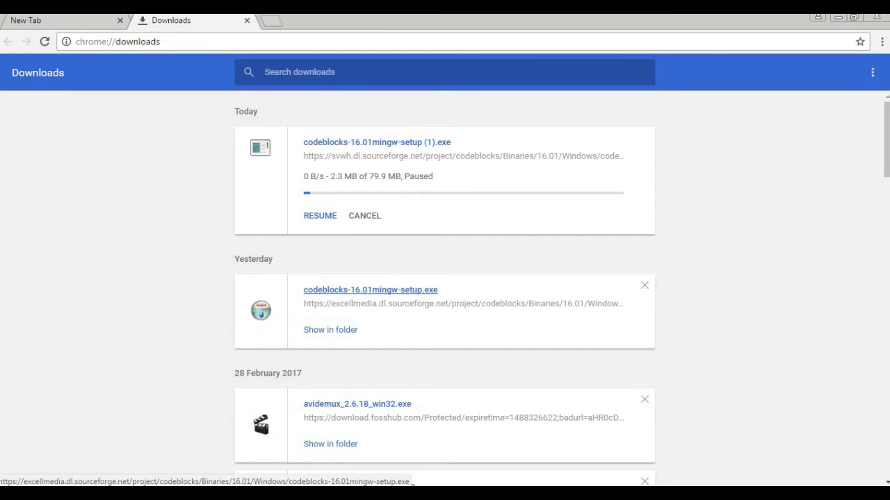
Launch the previously downloaded codeblocks-16.01mingw-setup.exe installer and accept its license agreement
left_click(371, 290)
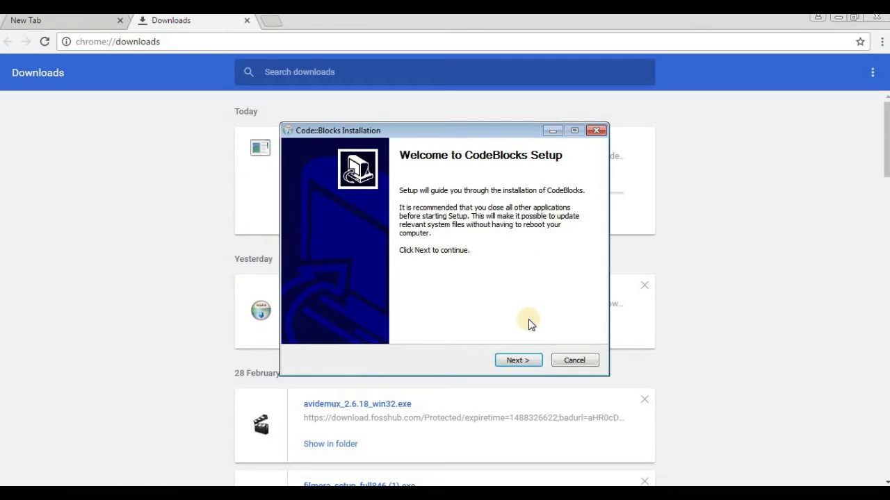
left_click(521, 358)
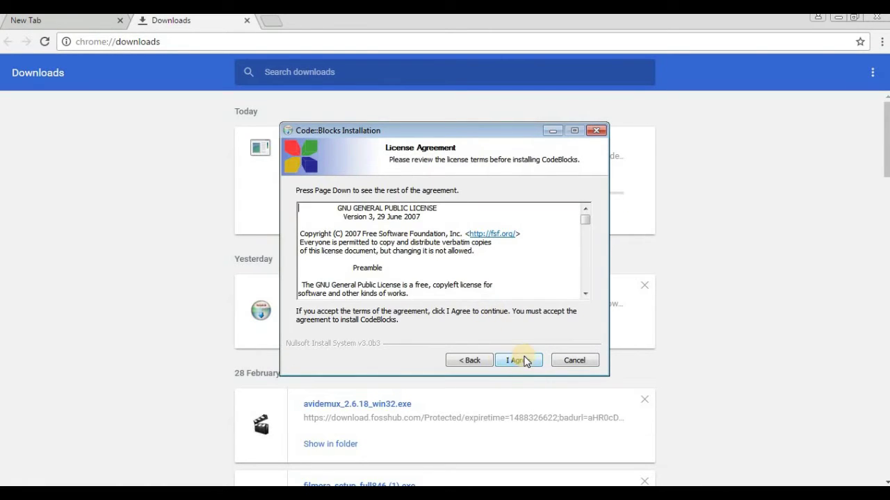
left_click(522, 360)
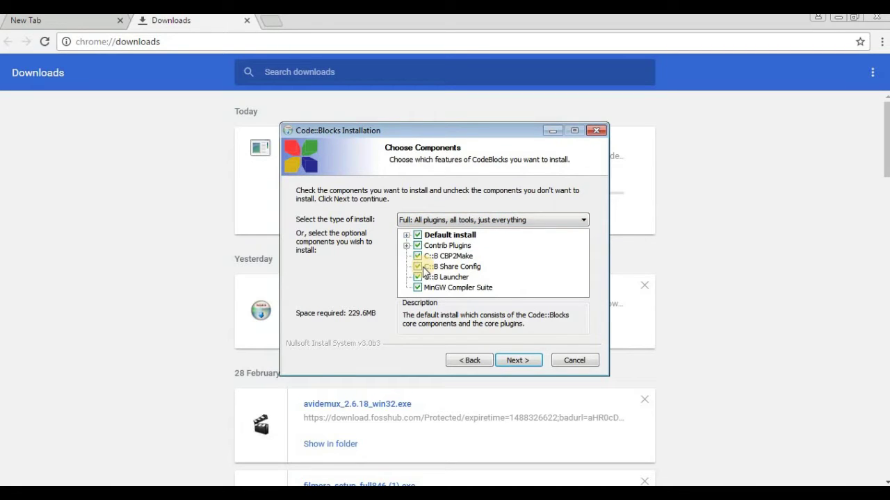
Install the Full component set into C:\Program Files\CodeBlocks and decline to run Code::Blocks when setup asks
left_click(516, 360)
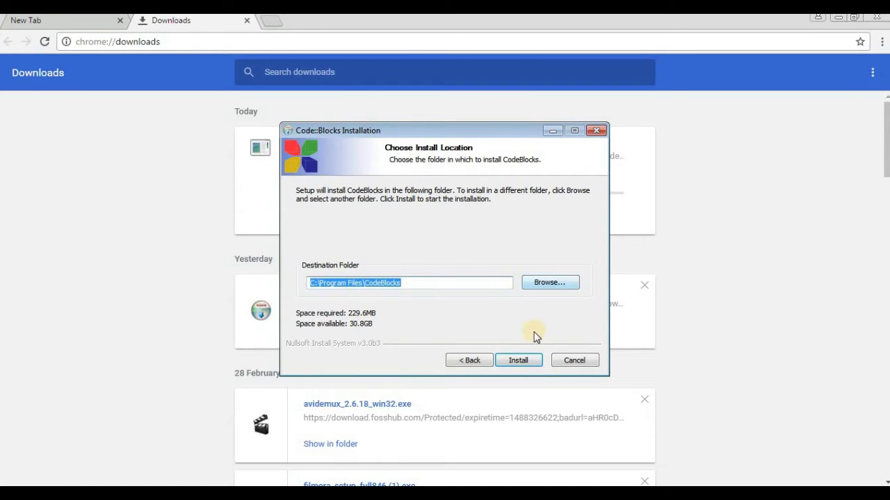
left_click(515, 362)
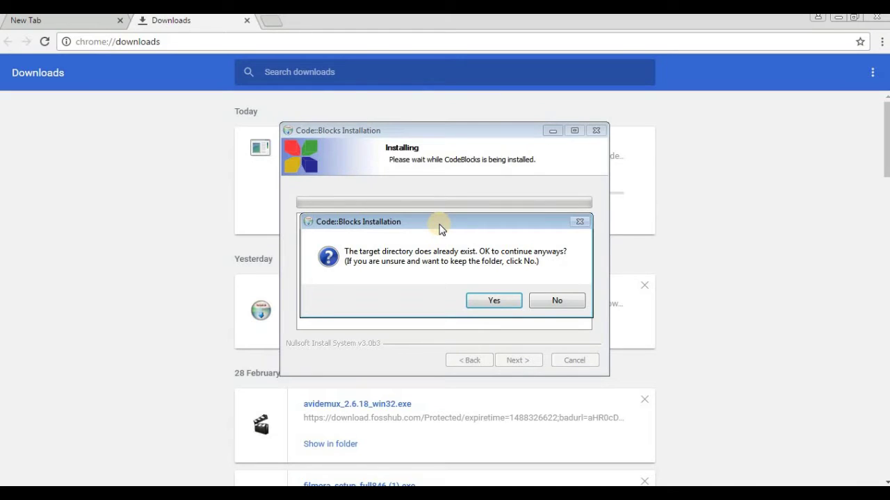
mouse_move(444, 232)
left_mouse_down()
mouse_move(453, 252)
mouse_move(449, 240)
left_mouse_up()
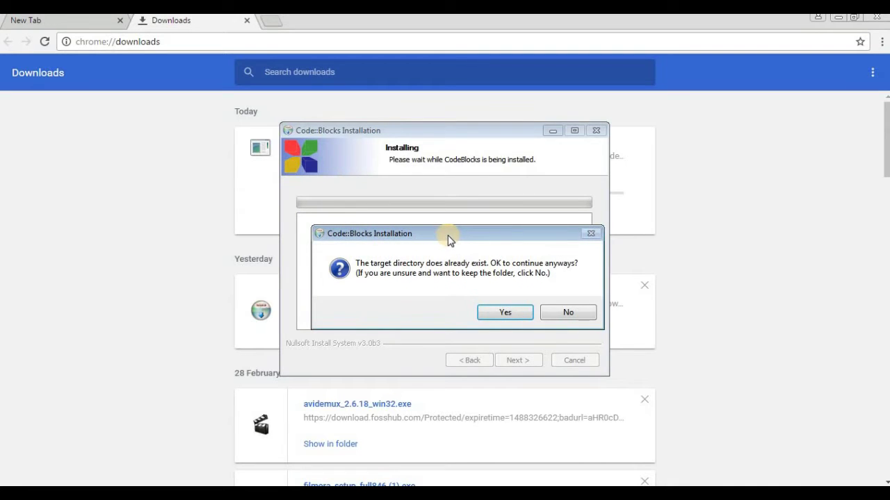
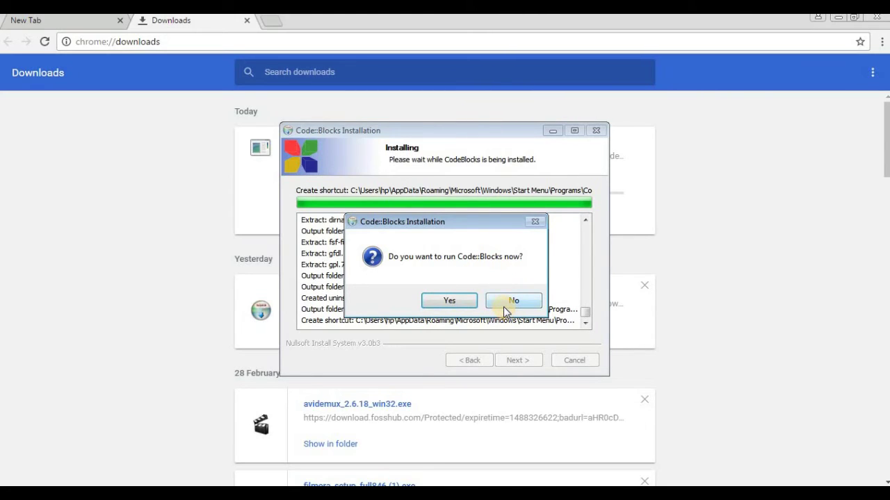
left_click(503, 307)
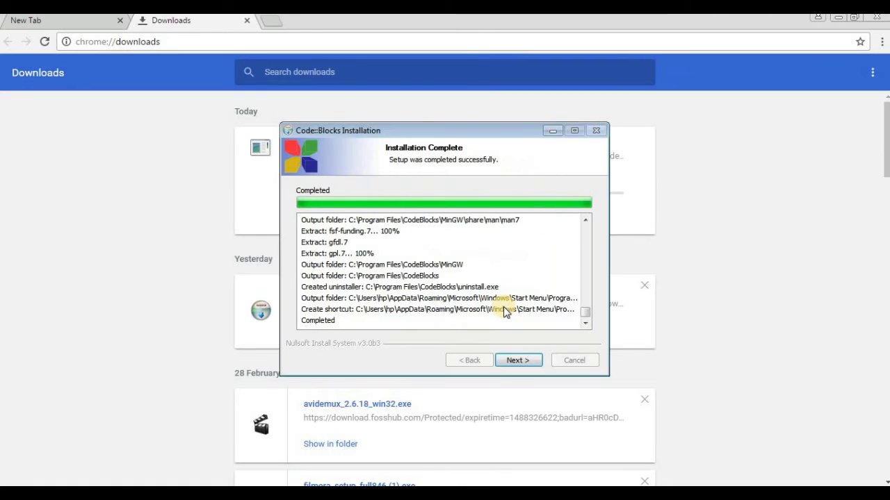
Finish the Code::Blocks setup, then exit Google Chrome and cancel the paused installer download
left_click(518, 361)
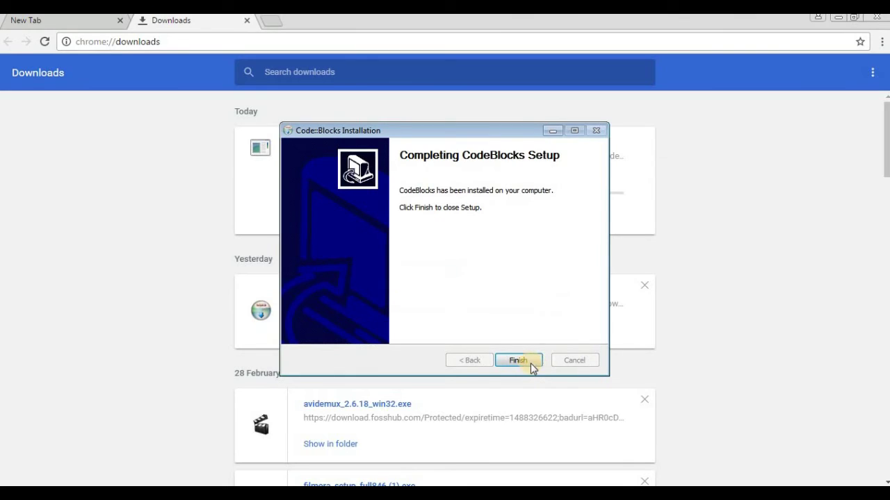
left_click(529, 362)
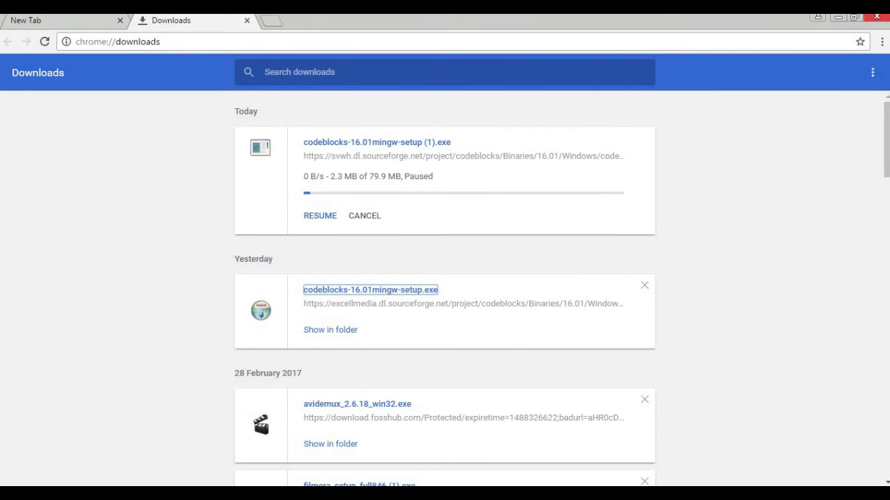
left_click(876, 16)
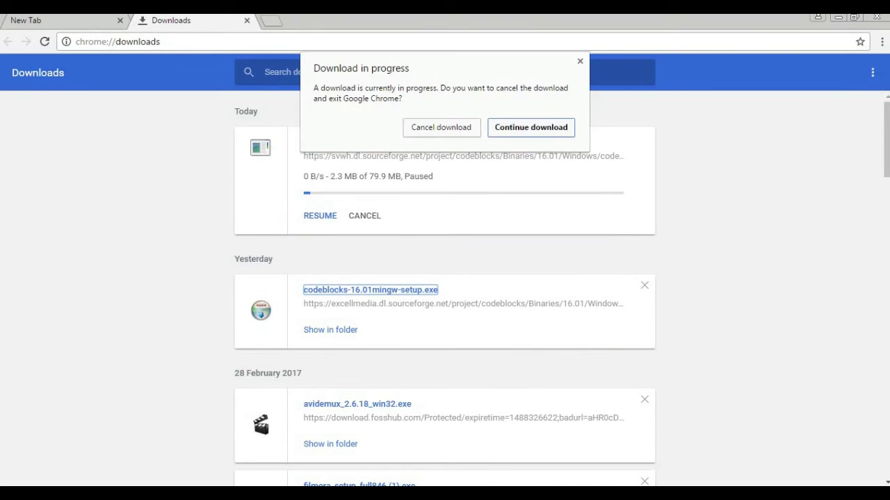
left_click(471, 123)
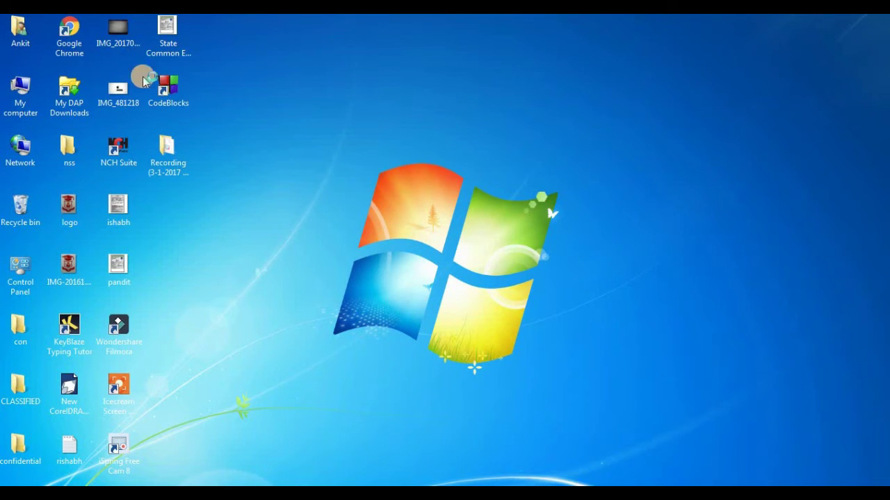
Launch CodeBlocks from the desktop and maximize its window
left_click(183, 99)
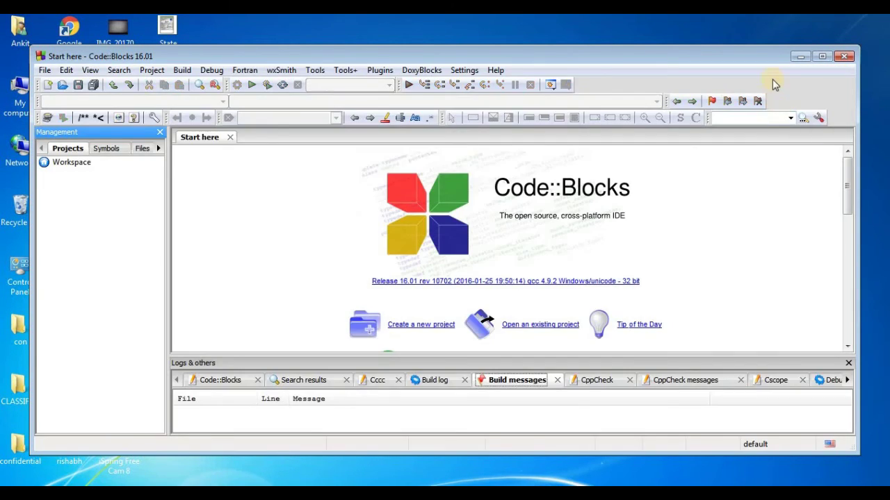
left_click(825, 57)
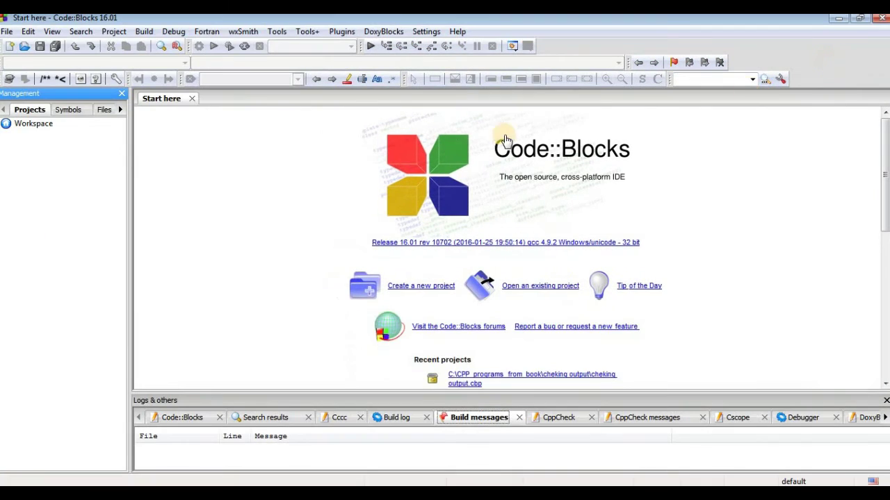
left_click(42, 110)
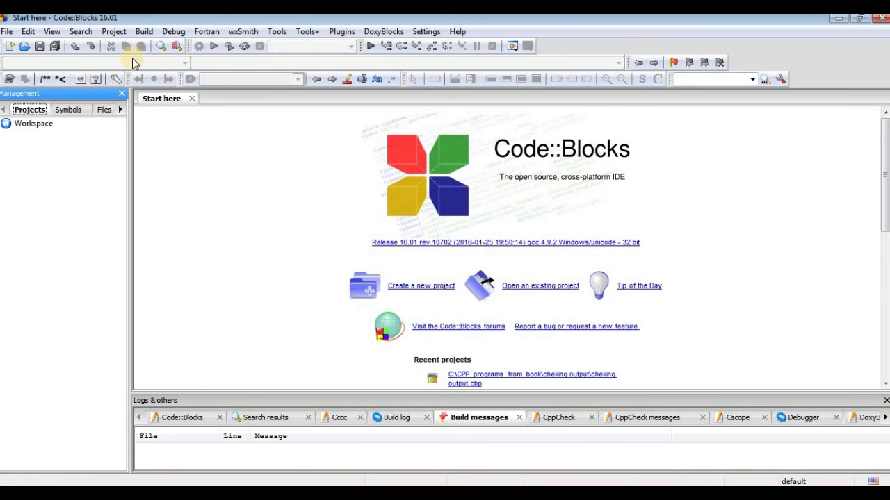
left_click(11, 32)
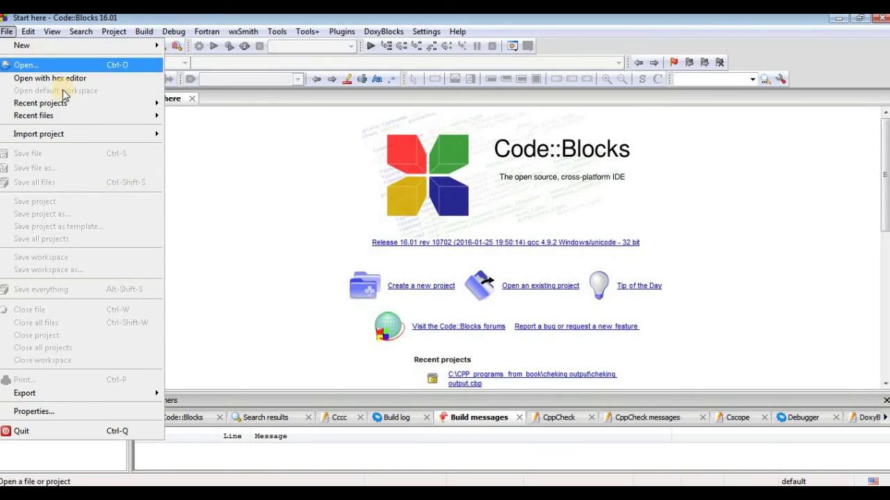
left_click(201, 189)
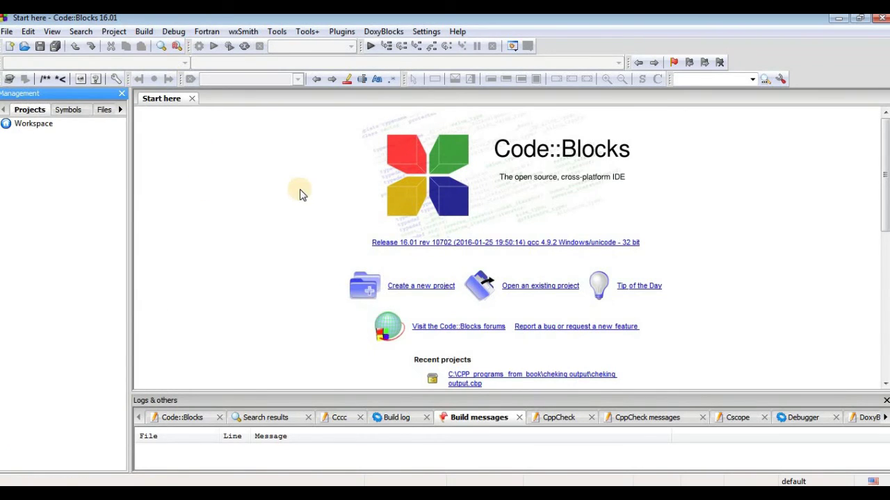
Start a new project from the Console application template and choose C as its language
left_click(409, 288)
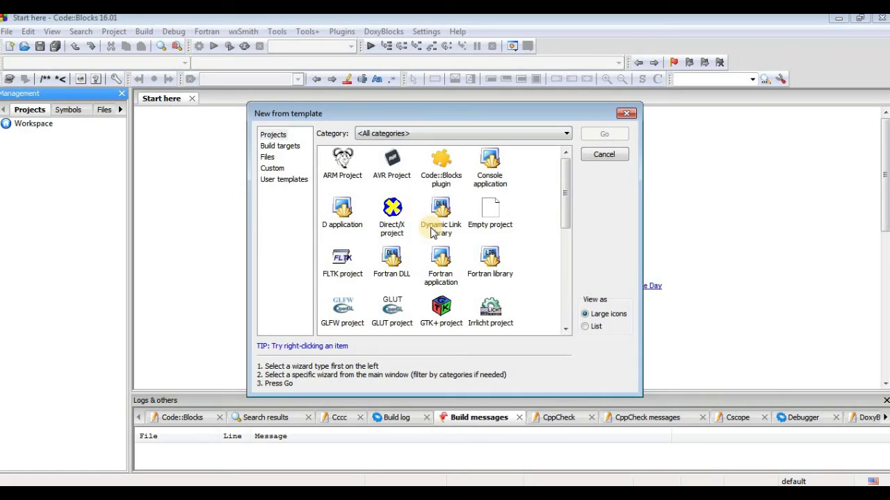
left_click(490, 167)
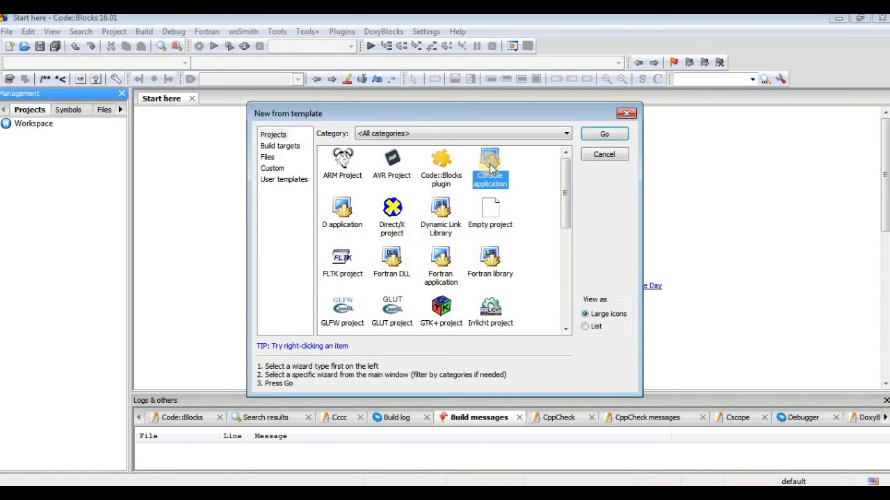
left_click(598, 138)
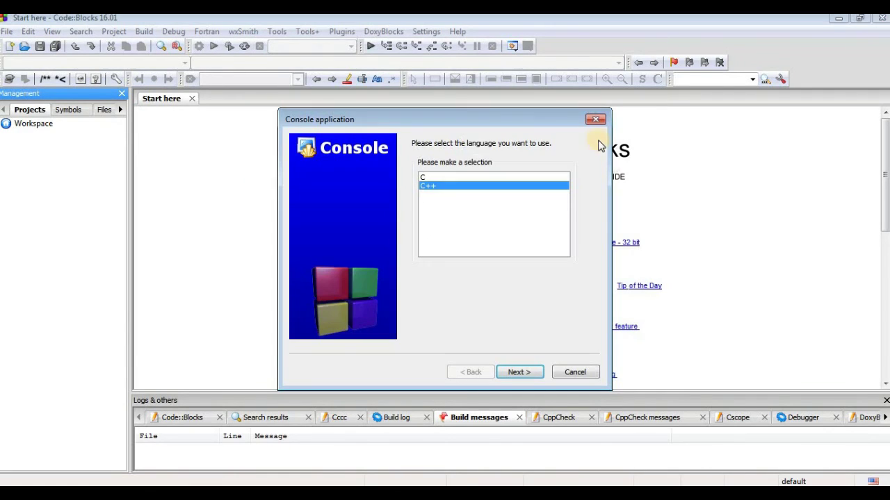
left_click(446, 177)
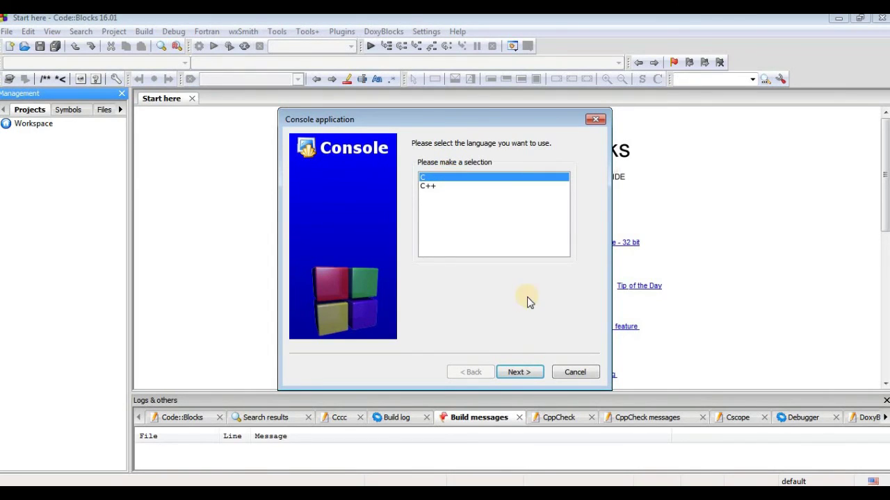
left_click(518, 373)
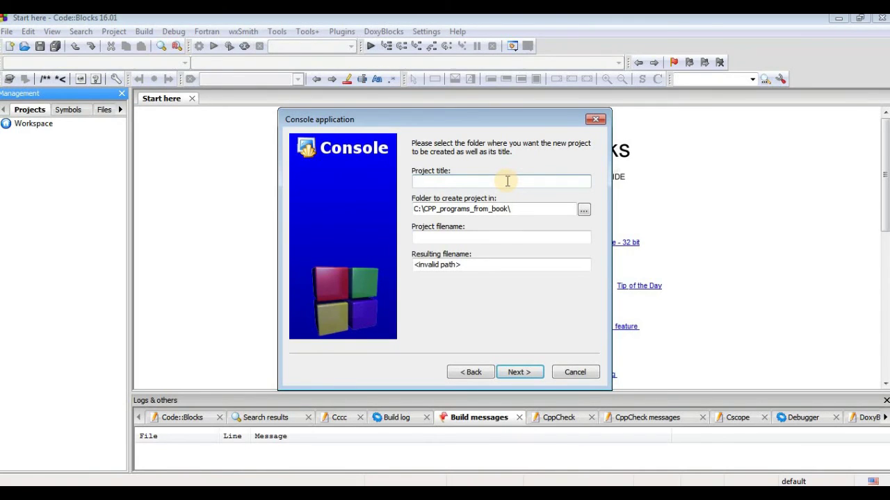
Title the project Foe and create it in C:\CPP_programs_from_book\ with the GNU GCC Compiler and both Debug and Release configurations
type("F")
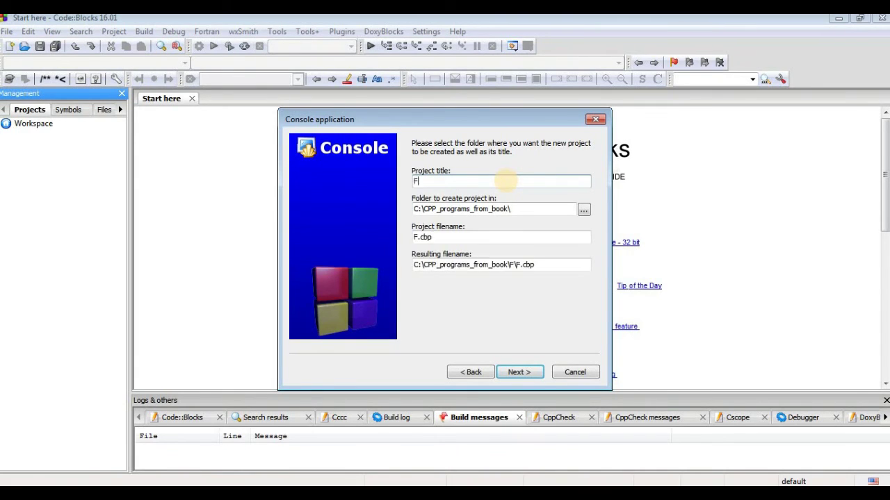
type("oe")
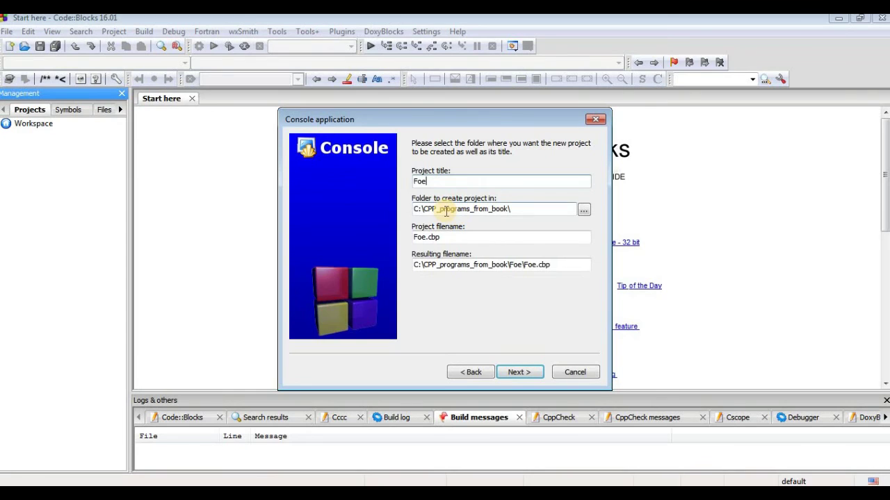
left_click(521, 372)
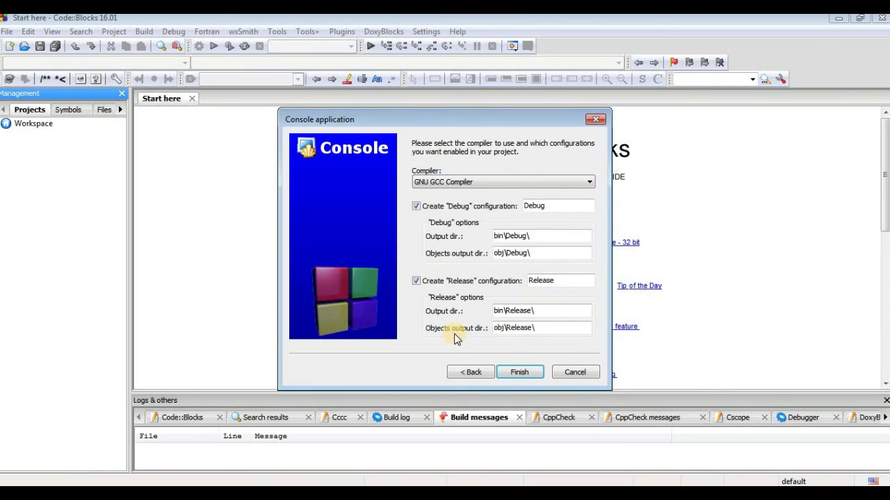
left_click(518, 372)
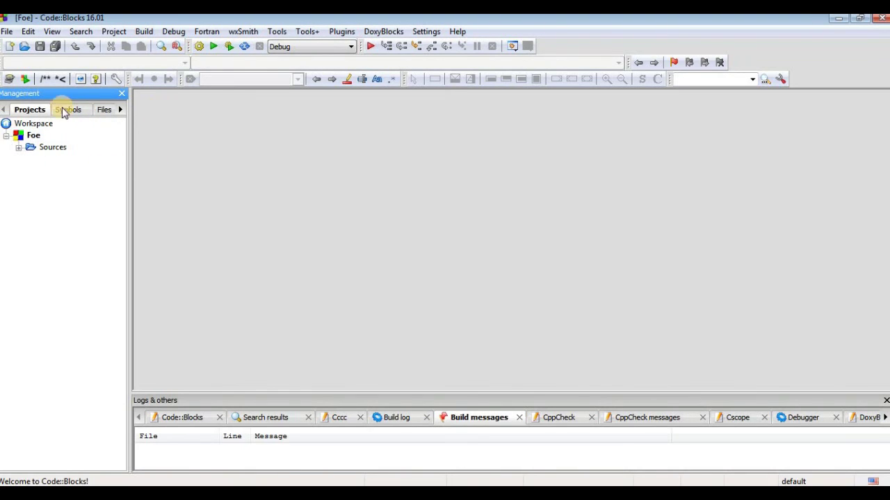
Expand the Sources folder of the Foe project and open main.c in the editor
left_click(33, 135)
left_click(33, 127)
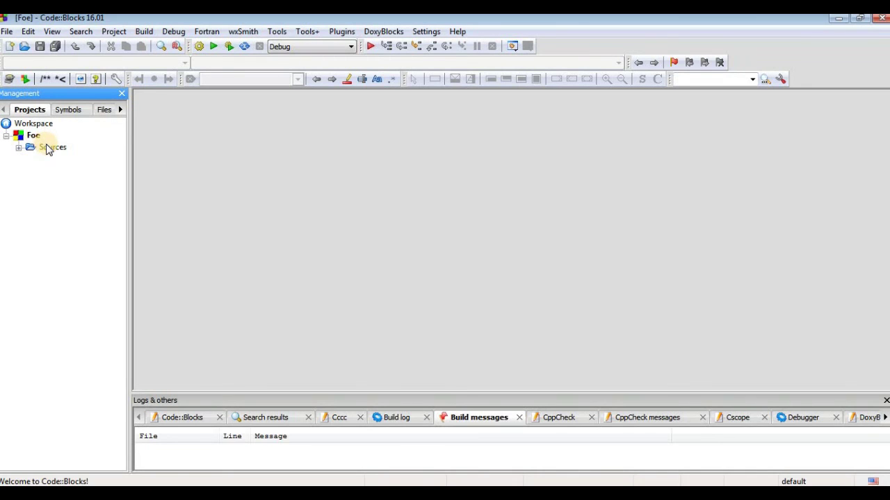
left_click(50, 147)
double_click(48, 148)
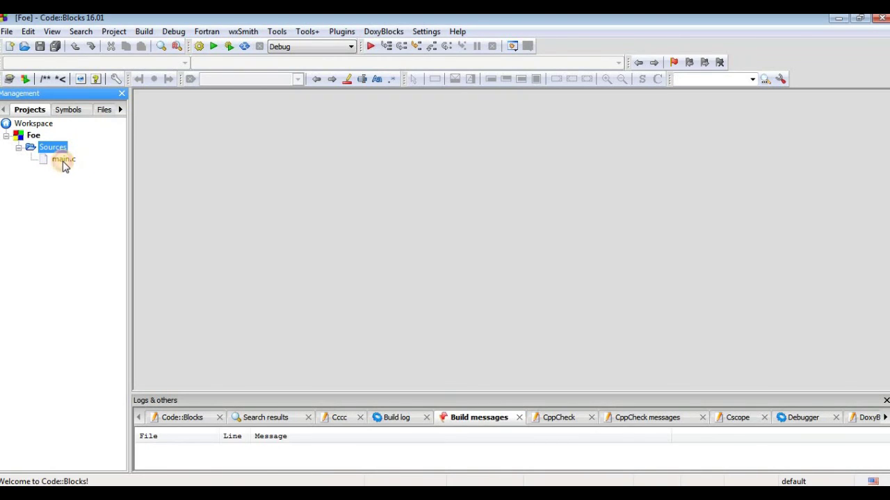
left_click(62, 159)
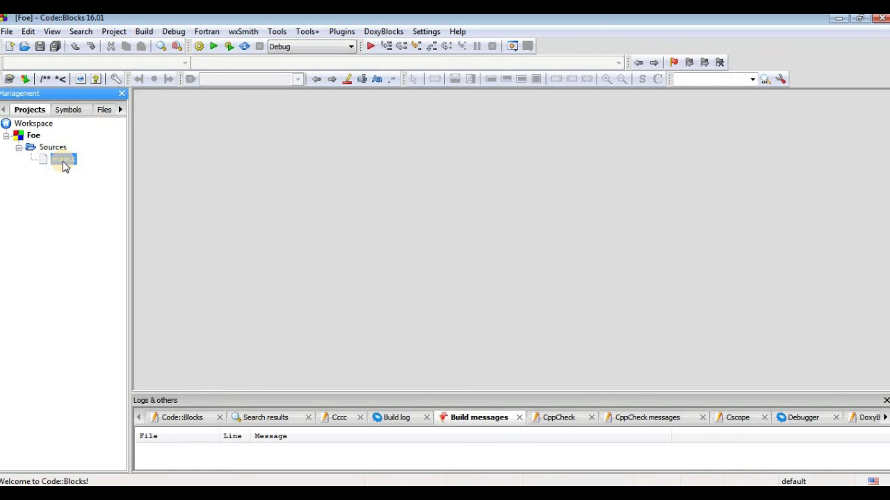
double_click(63, 160)
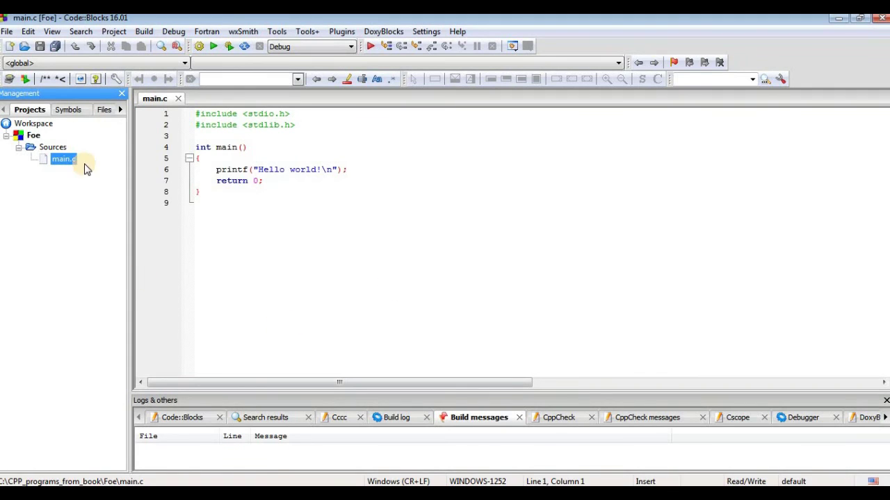
Build and run the Foe program, and move its console window aside to uncover the code
left_click(235, 47)
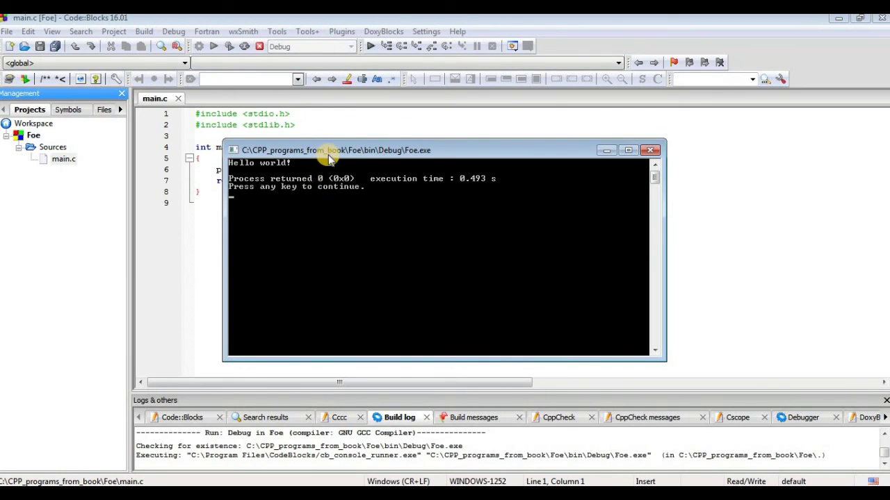
left_click_drag(330, 159, 460, 157)
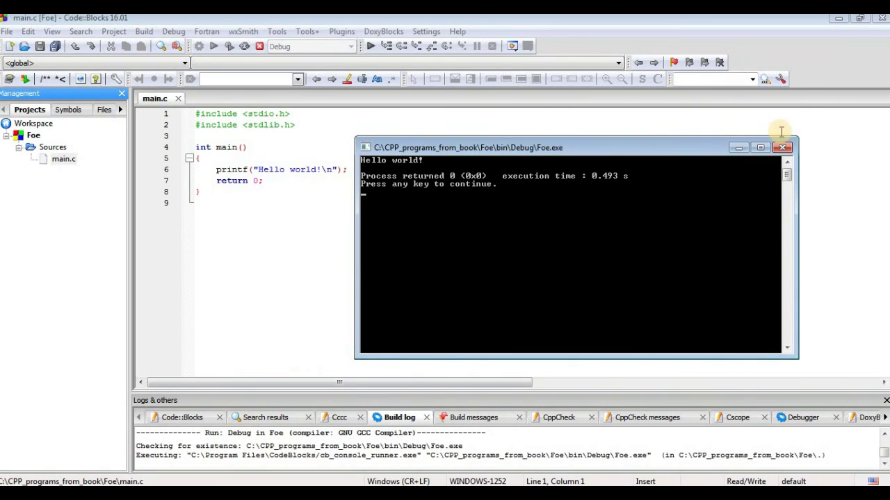